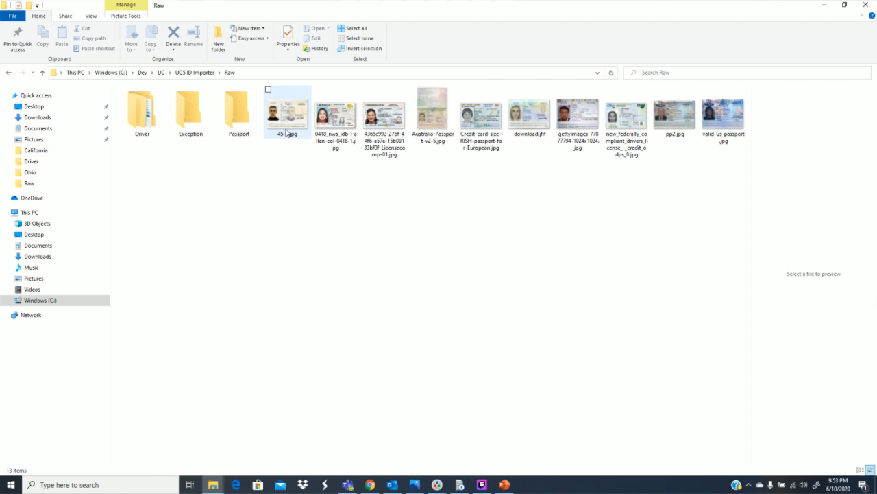
double_click(287, 130)
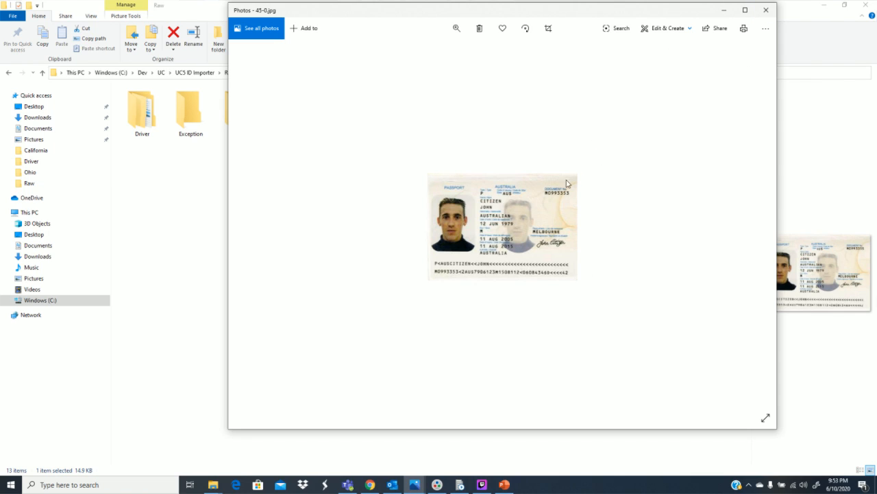
left_click(766, 10)
double_click(343, 127)
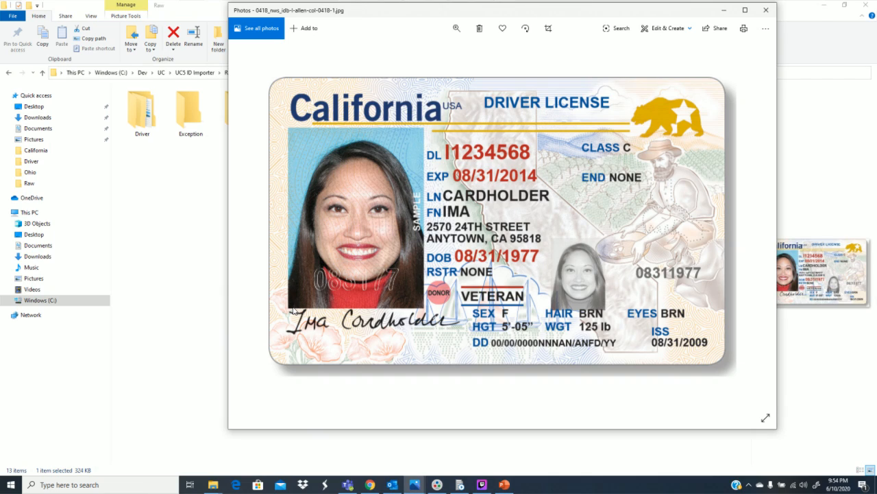
left_click(765, 9)
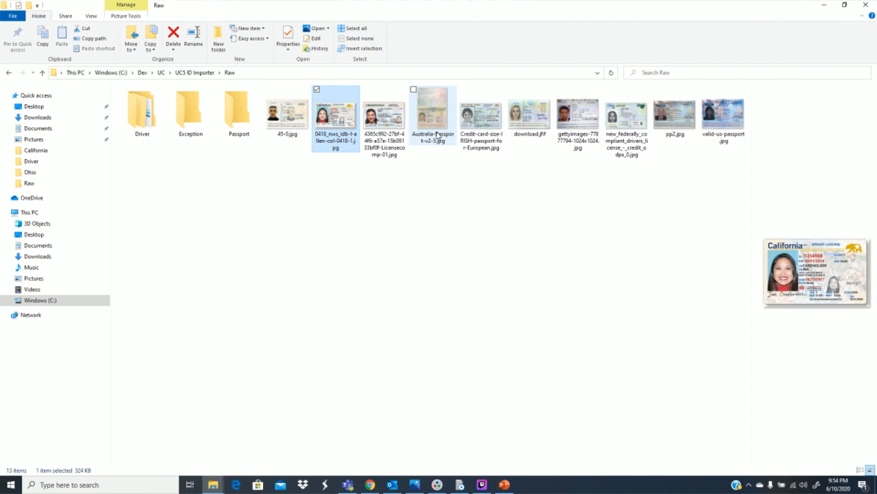
double_click(438, 135)
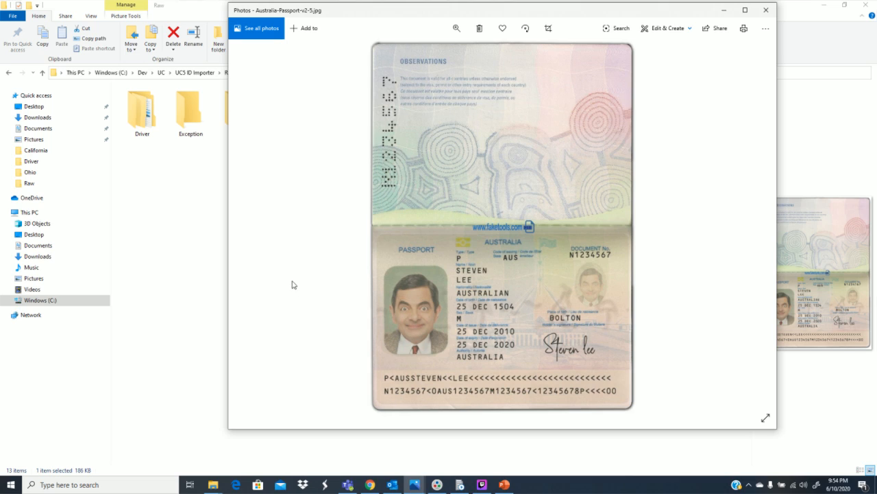
left_click(766, 10)
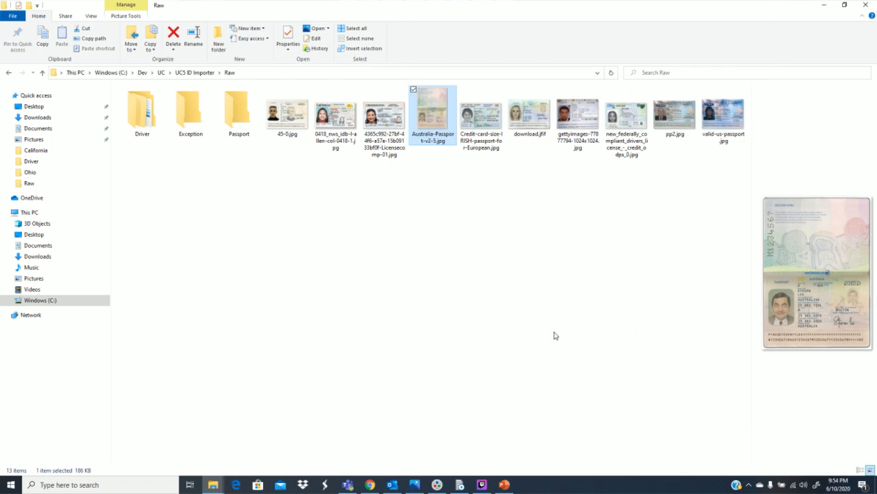
left_click(521, 198)
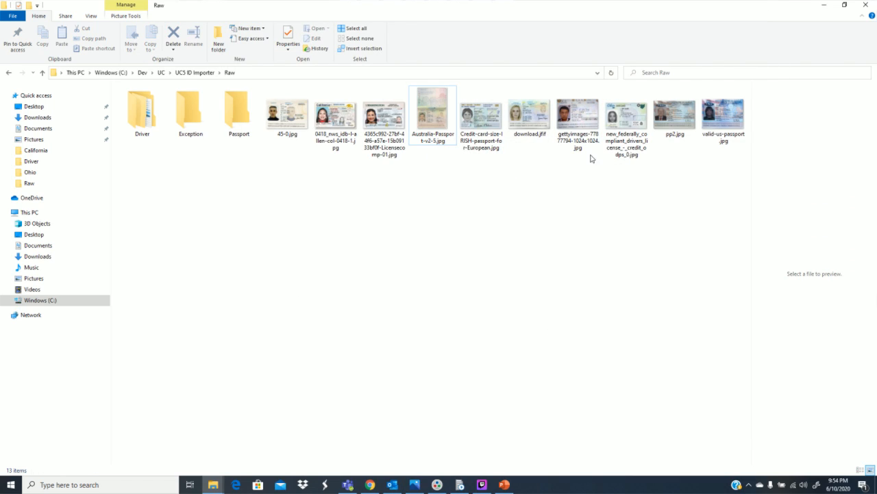
double_click(636, 146)
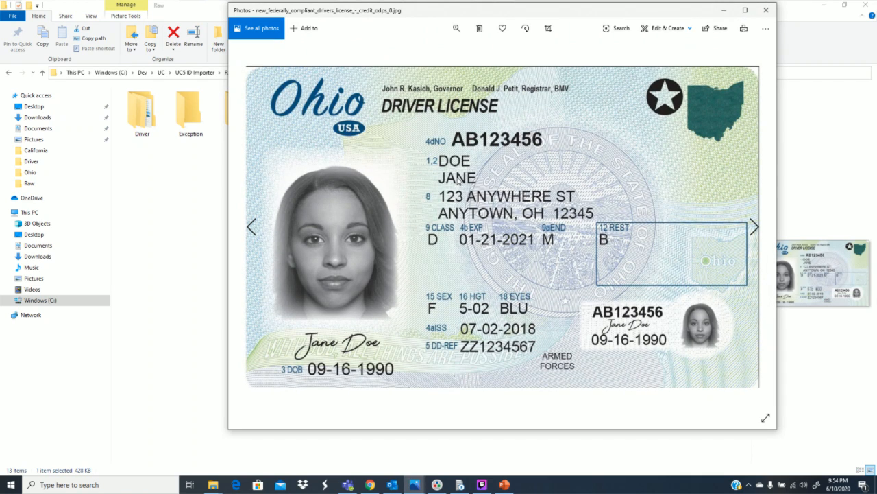
left_click(768, 11)
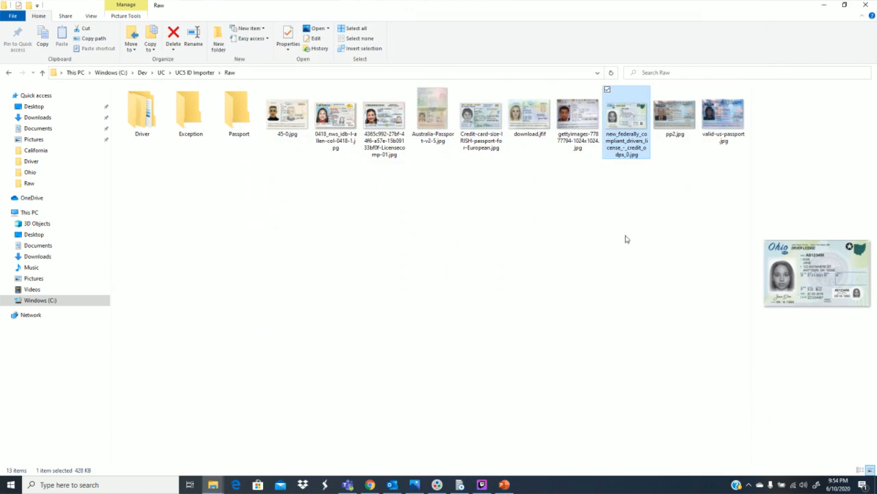
left_click(540, 225)
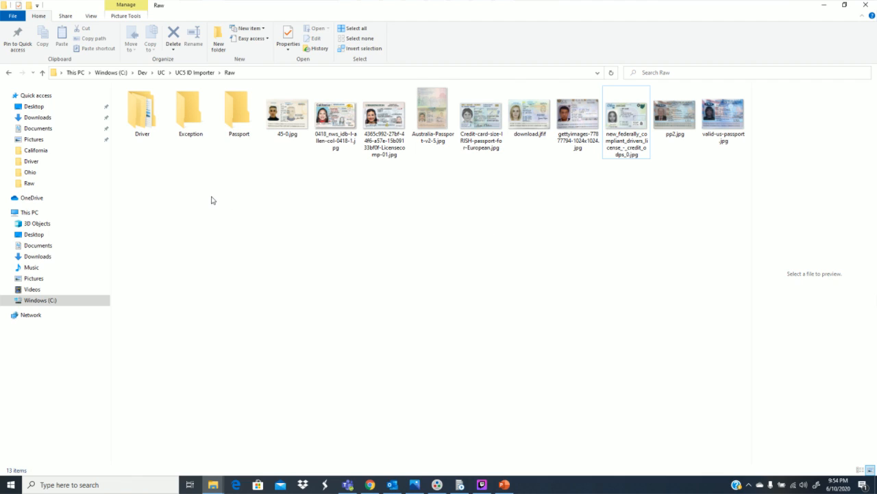
double_click(142, 113)
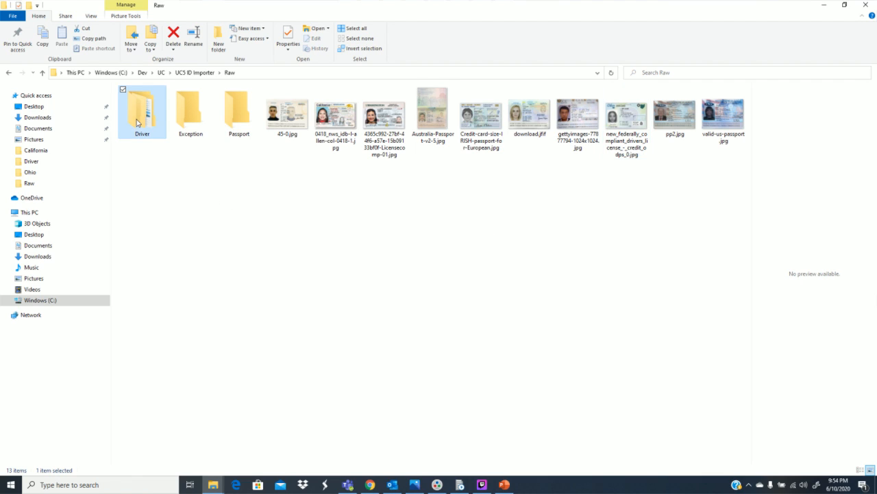
left_click(8, 72)
key("Right")
key("Right")
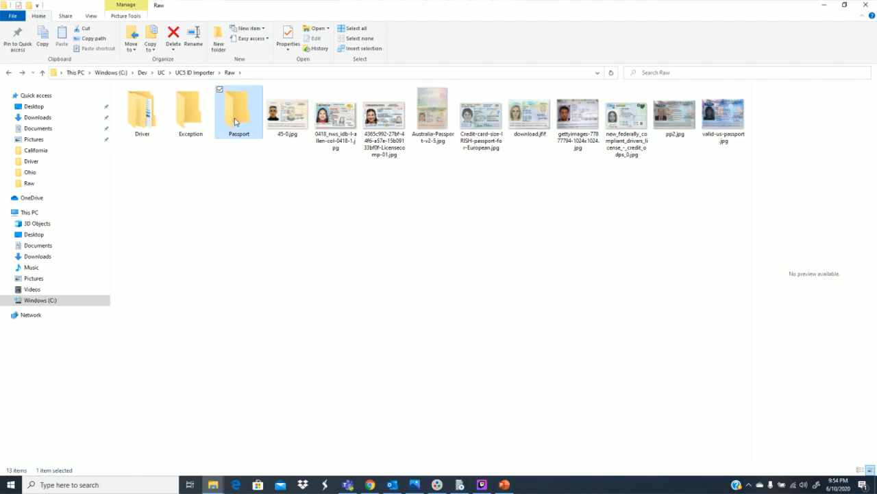
key("Return")
left_click(8, 72)
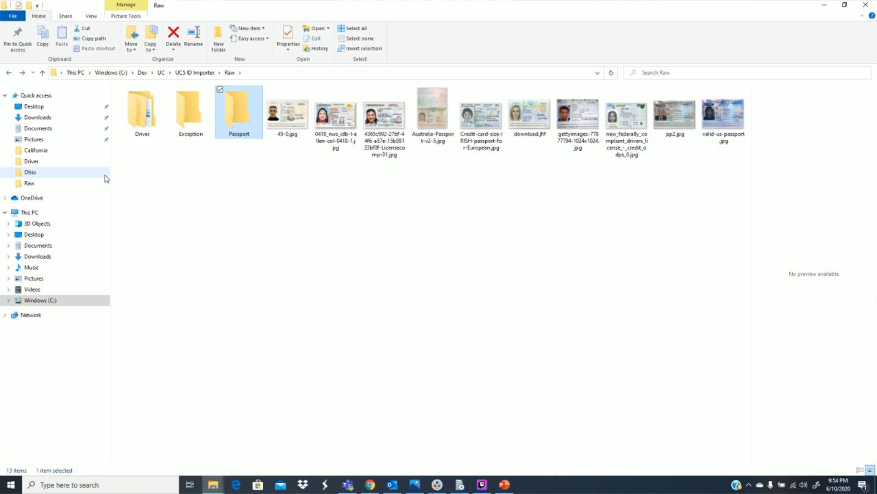
double_click(182, 123)
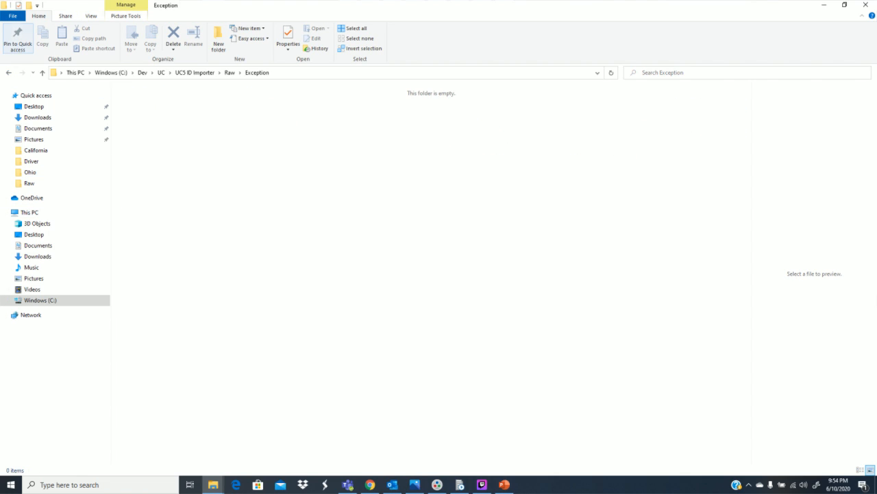
left_click(7, 73)
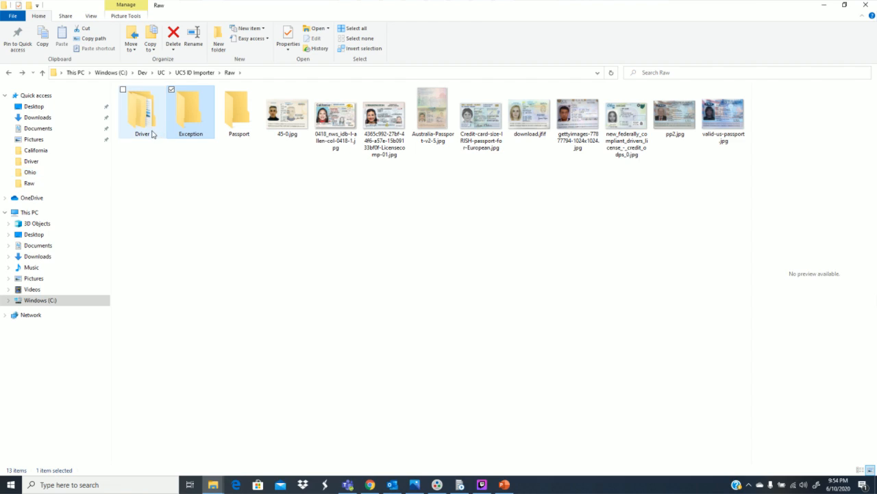
double_click(152, 135)
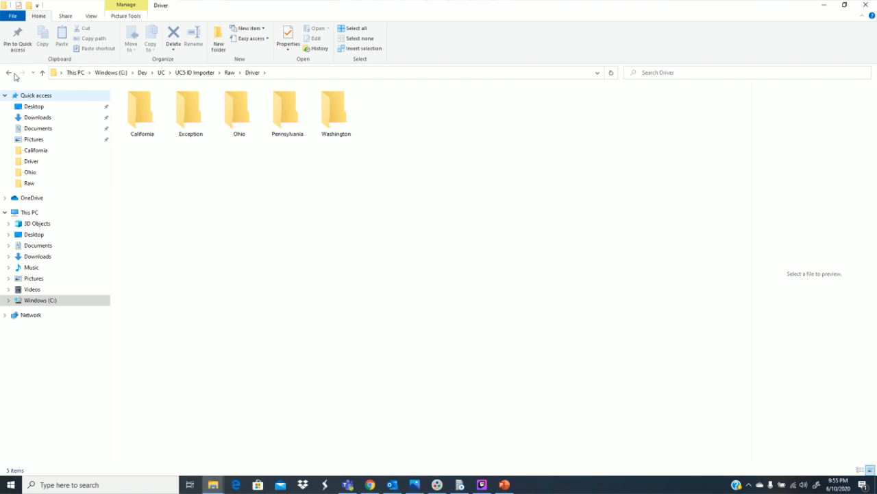
left_click(9, 74)
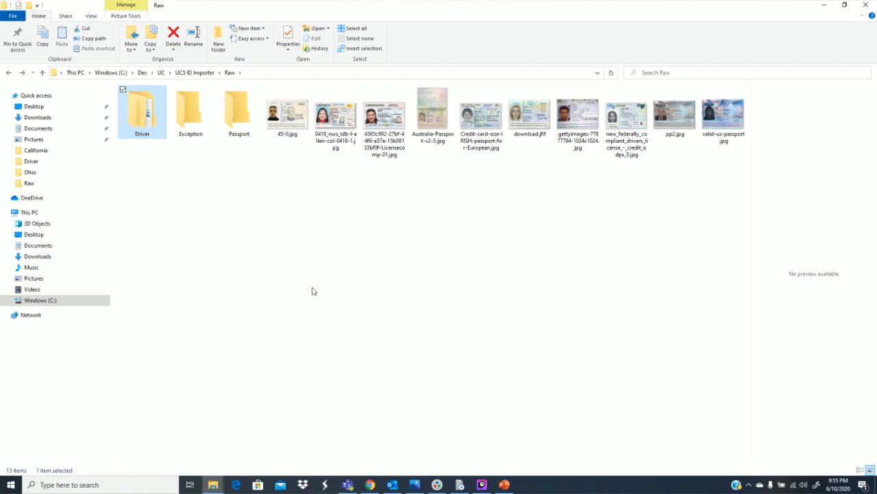
left_click(334, 135)
double_click(334, 133)
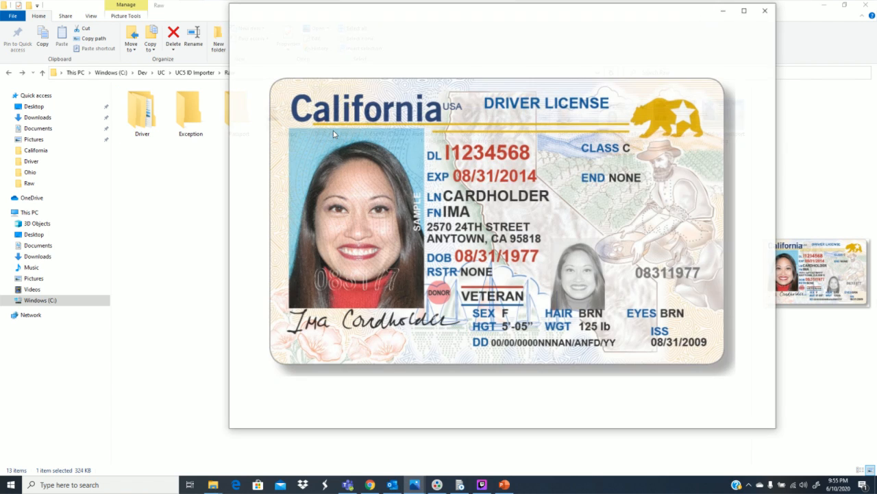
left_click(766, 11)
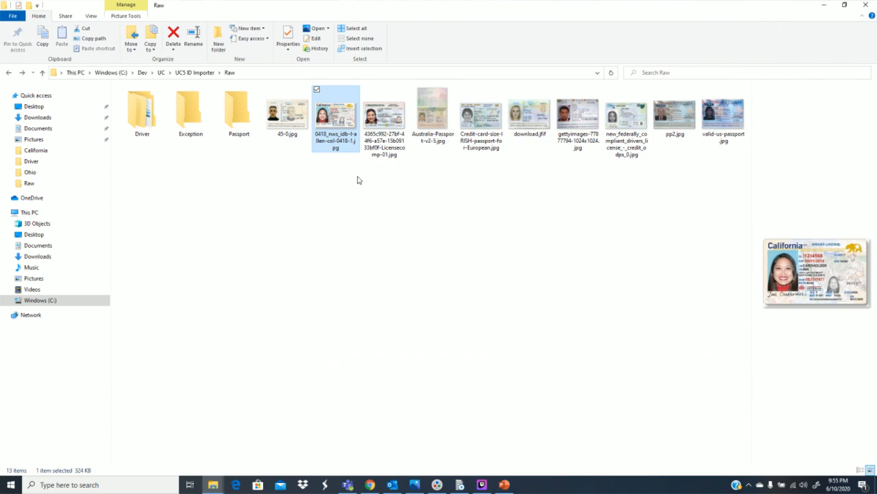
double_click(393, 121)
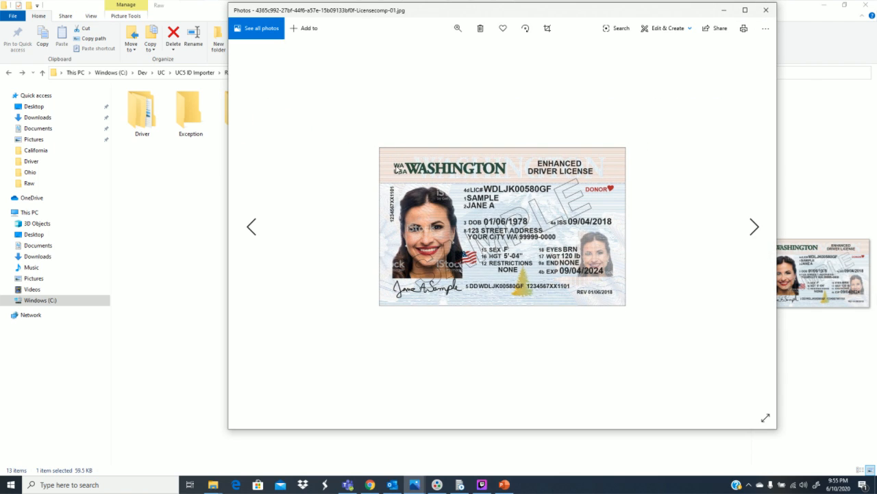
left_click(766, 11)
left_click(525, 192)
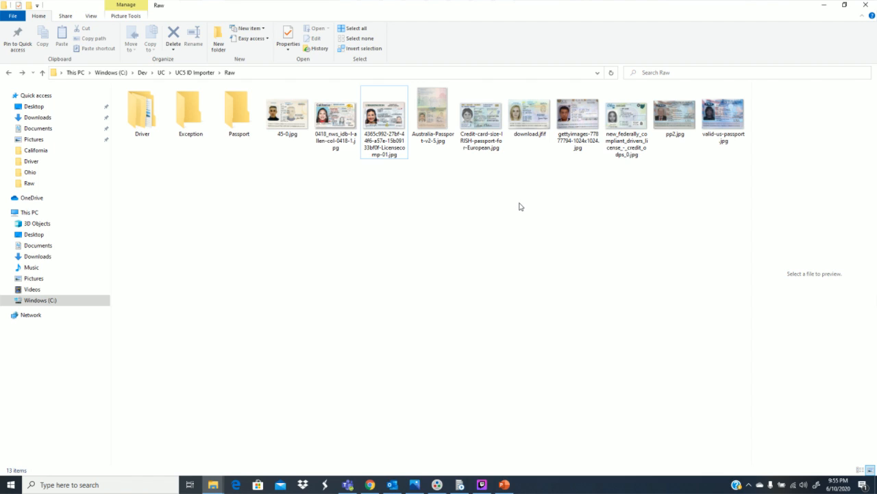
double_click(604, 151)
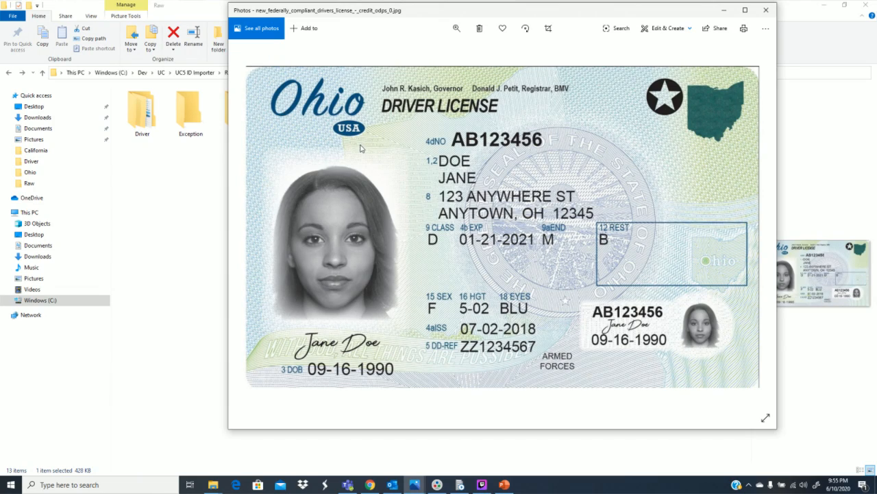
left_click(767, 11)
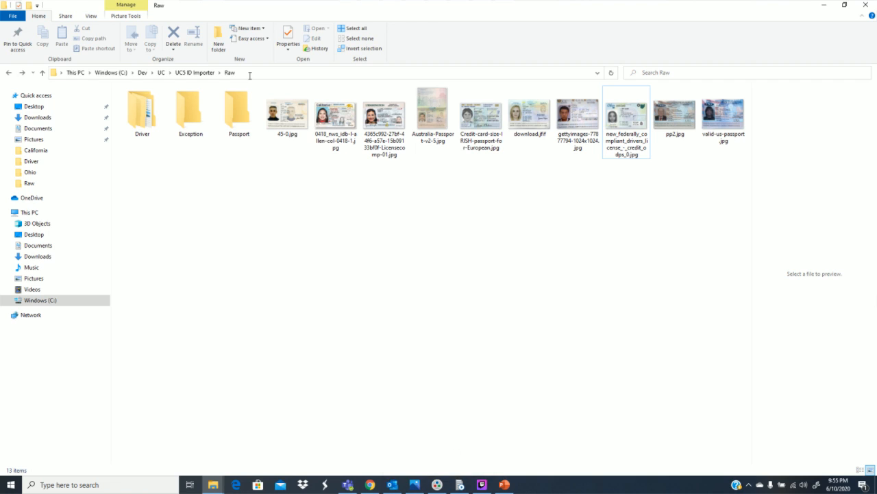
left_click(250, 73)
key("ctrl+c")
Step: Open the UC5 ID Importer folder from a Windows search of the pasted path and shift it left
left_click(11, 484)
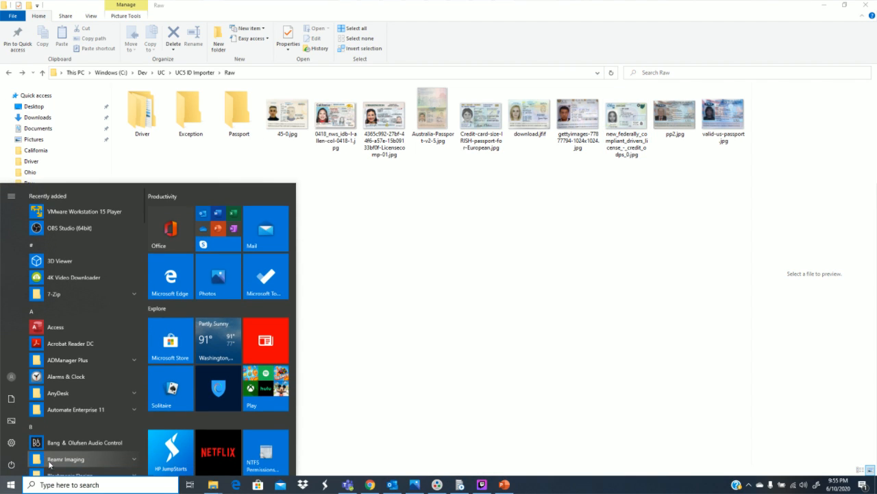
left_click(63, 485)
key("ctrl+v")
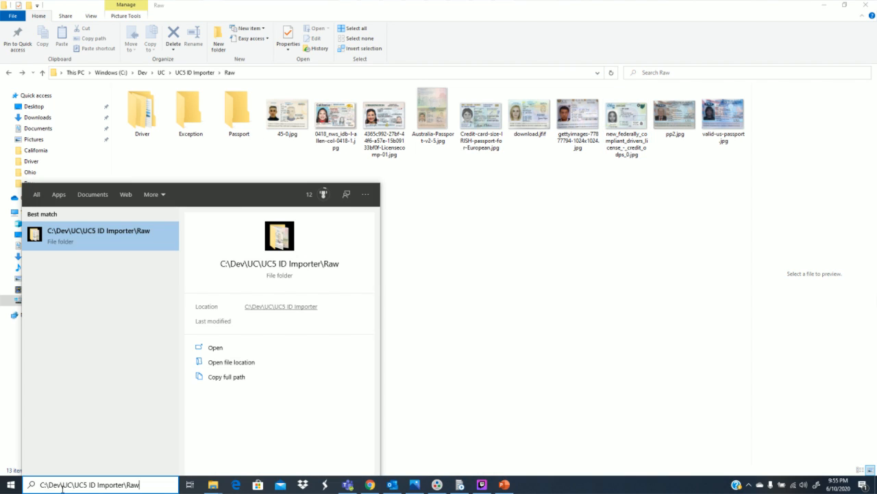
key("BackSpace")
key("BackSpace")
key("Return")
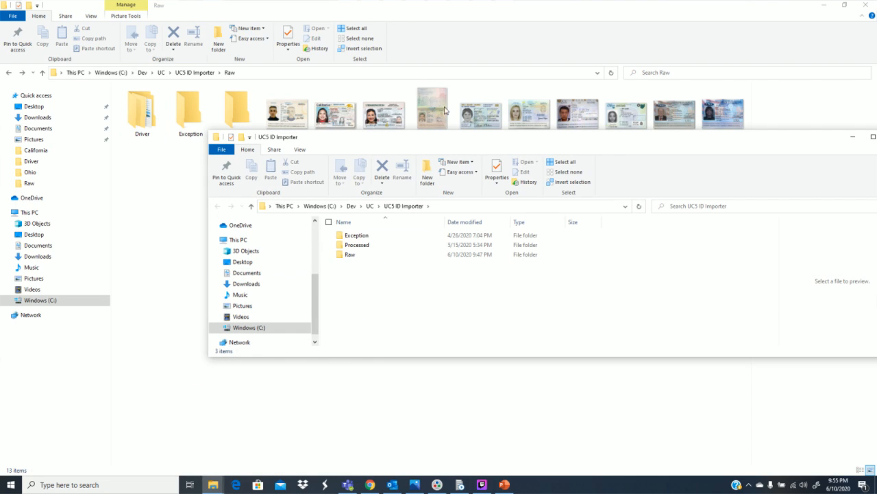
left_click_drag(438, 138, 353, 136)
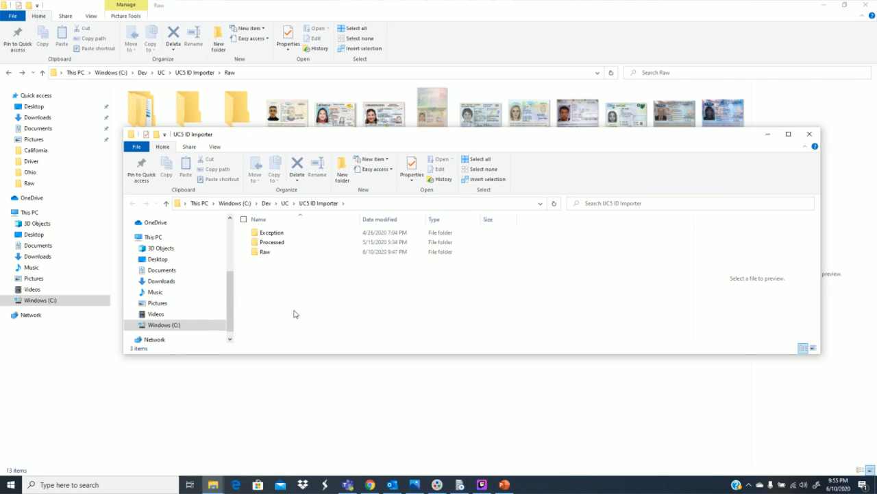
Step: Navigate into Raw\Driver in a second window and move it down to reveal Raw
double_click(285, 244)
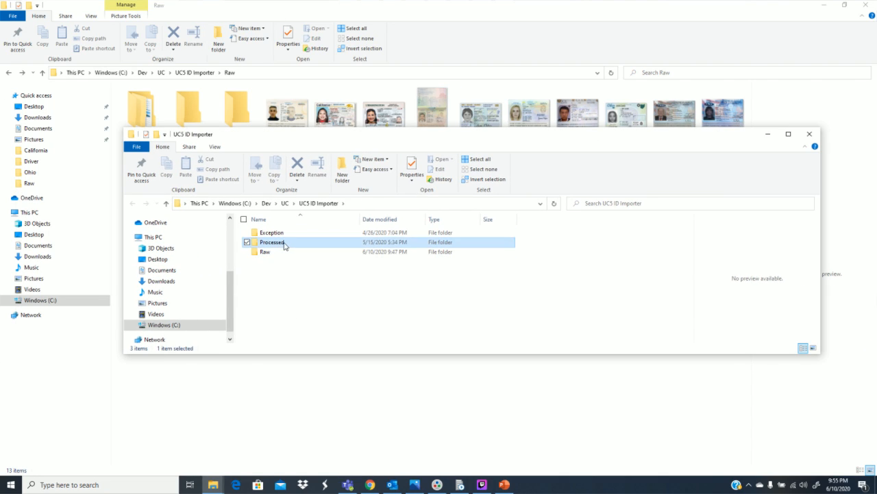
left_click(320, 203)
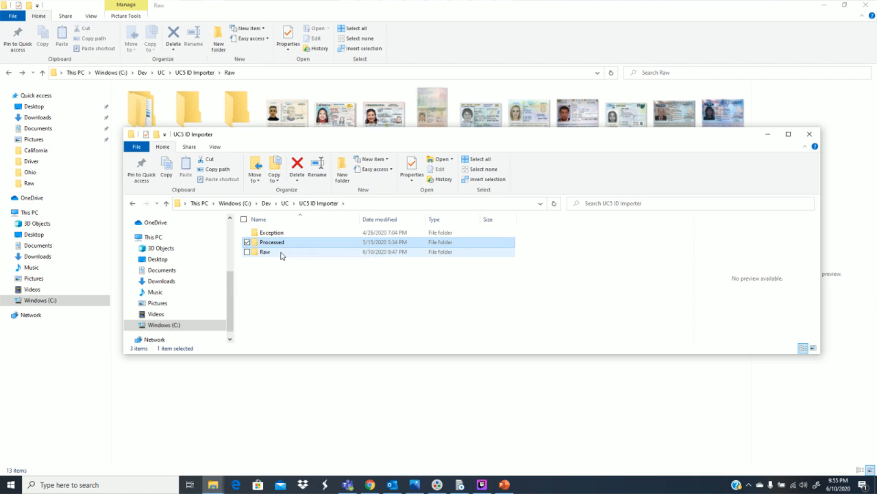
double_click(277, 252)
double_click(271, 242)
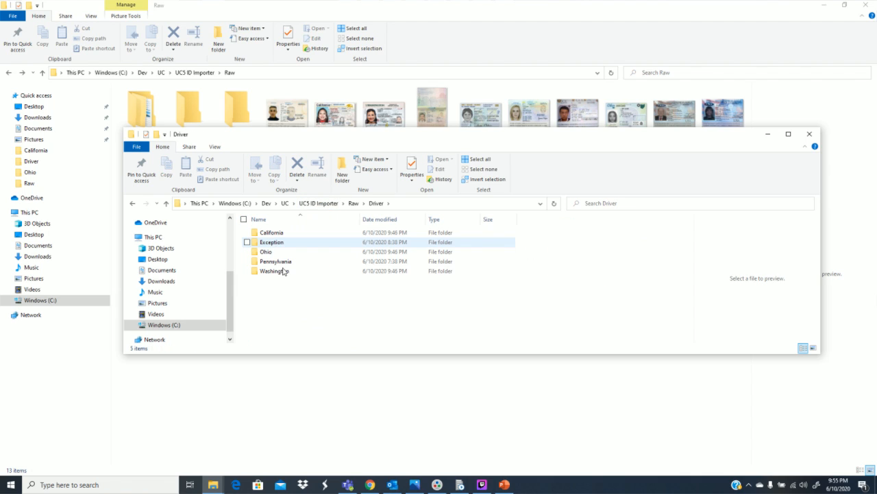
left_click_drag(368, 135, 336, 187)
Step: Restore the Raw folder window and stack it above the Driver folder window
left_click(845, 5)
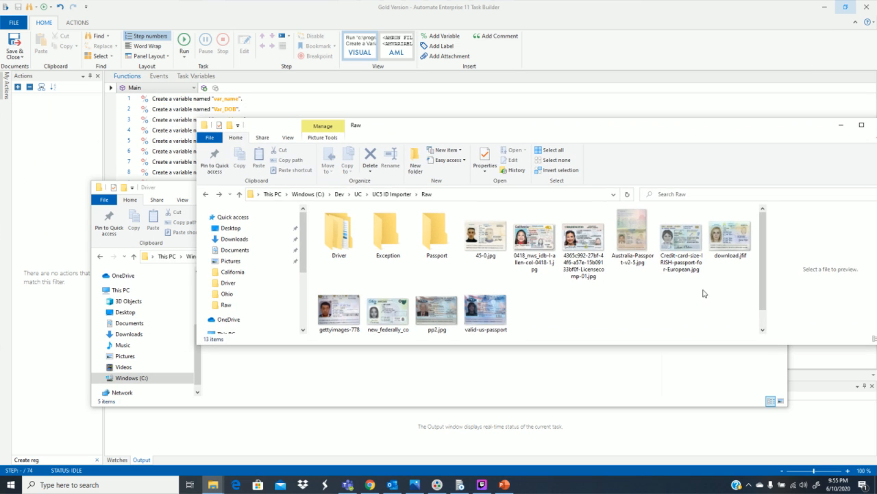
left_click_drag(658, 132, 600, 28)
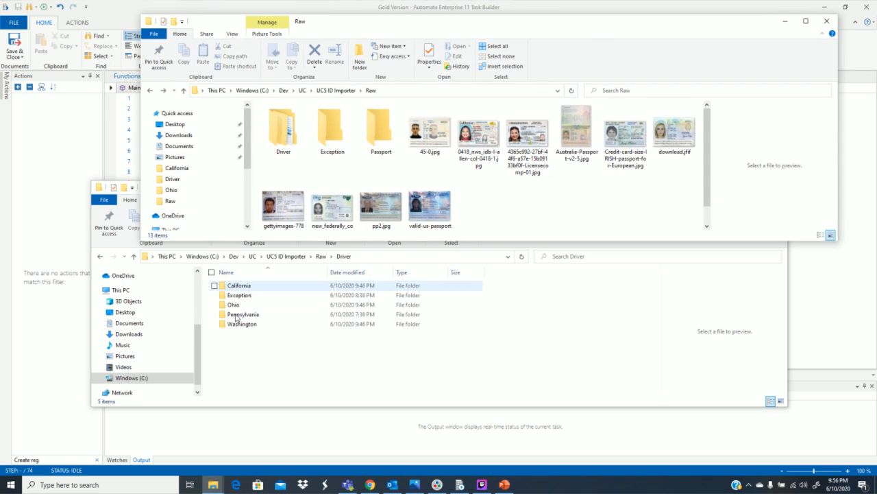
left_click(217, 208)
left_click_drag(233, 189, 304, 226)
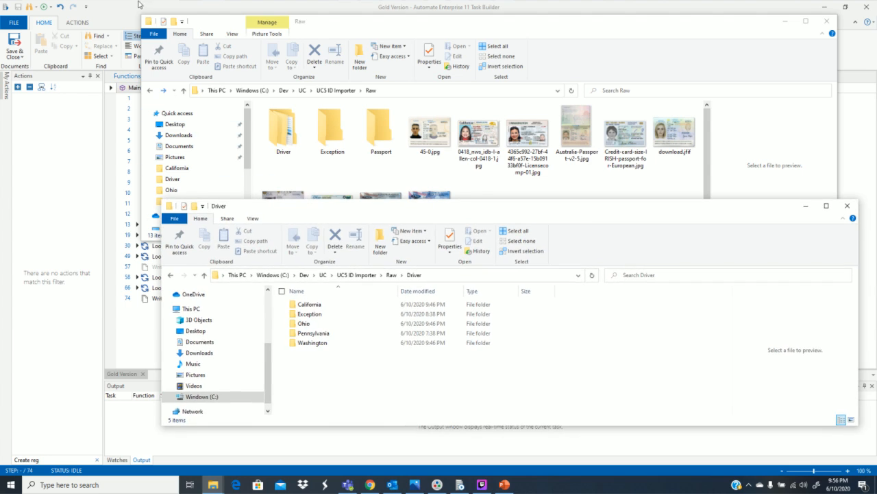
Step: Run the Gold Version ID Importer task, minimize Task Builder and keep both folders visible
left_click(137, 6)
left_click(185, 45)
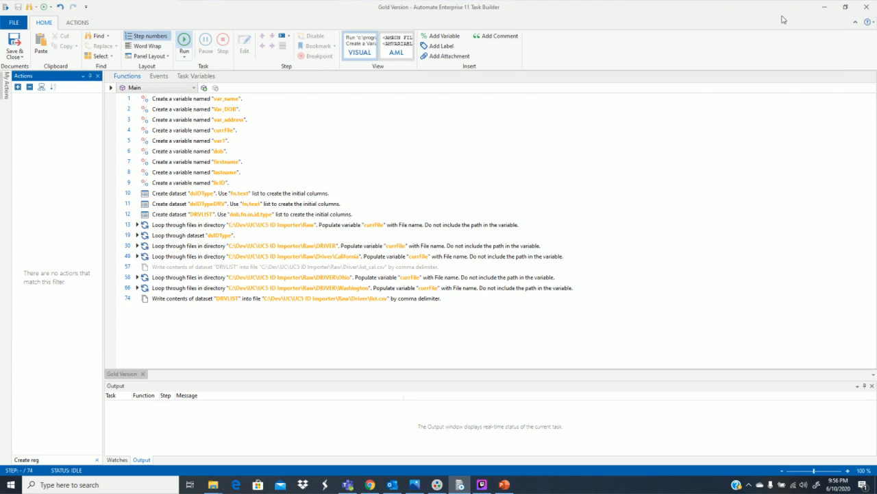
left_click(828, 8)
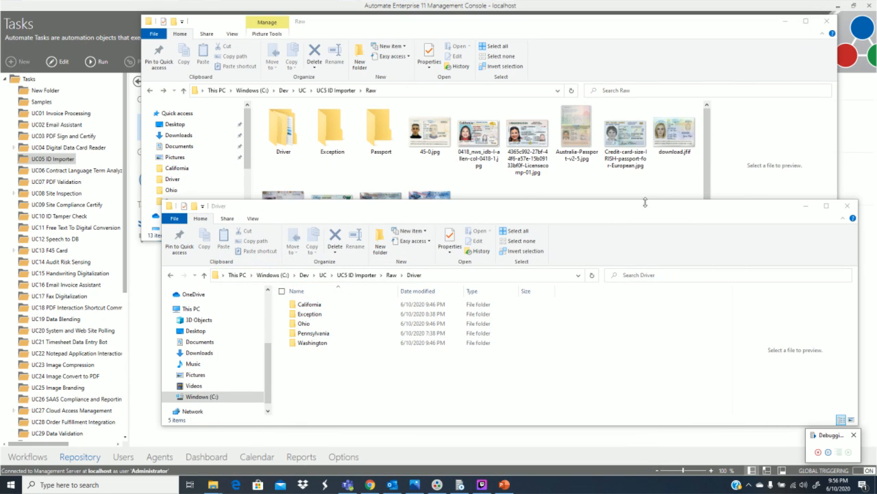
left_click_drag(633, 220, 626, 261)
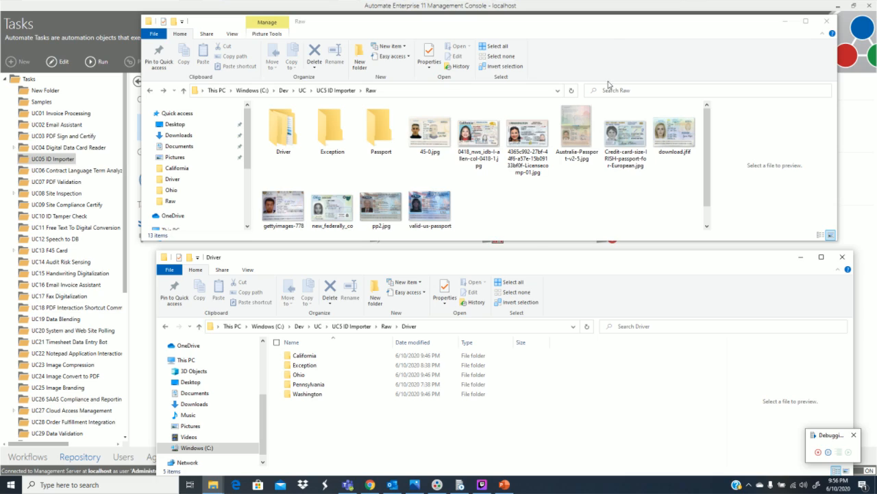
left_click(614, 29)
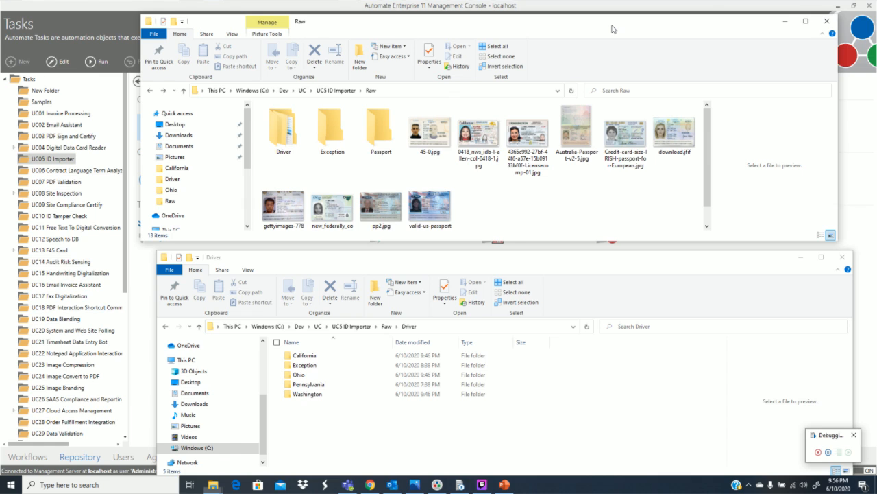
left_click(576, 11)
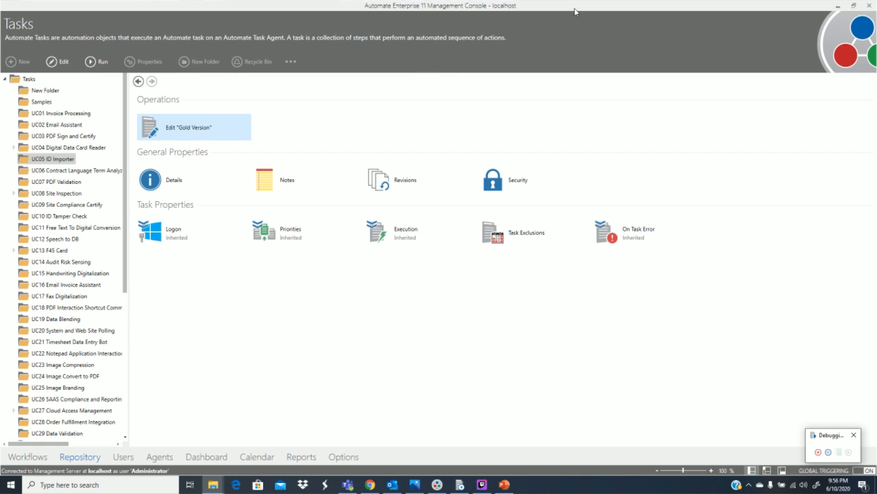
Step: Return to the running Gold Version task and put the Driver folder window in front
double_click(576, 12)
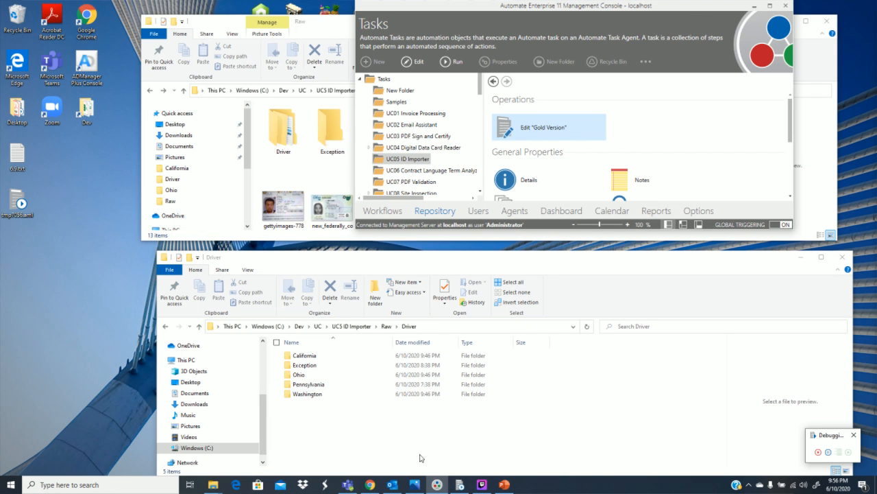
left_click(460, 483)
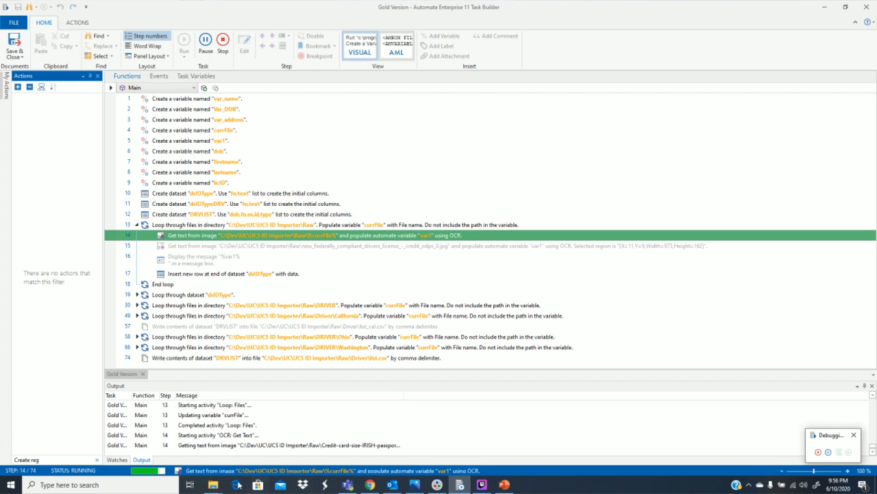
left_click(219, 439)
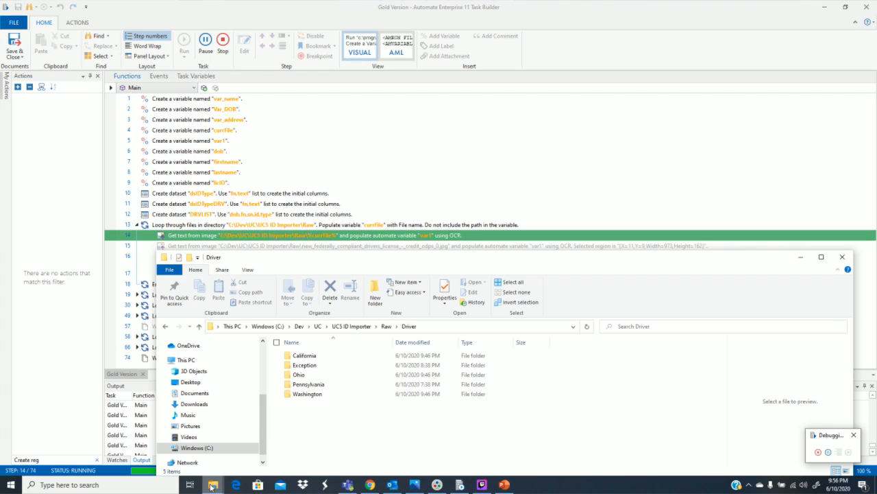
Step: Bring Raw forward, wait for the task to finish, then preview the new list.csv in Driver
mouse_move(213, 484)
left_click(225, 438)
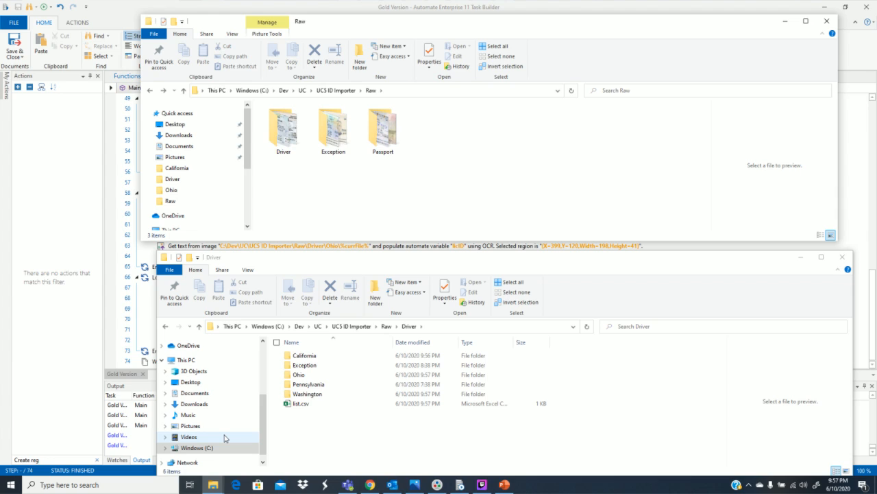
left_click(302, 404)
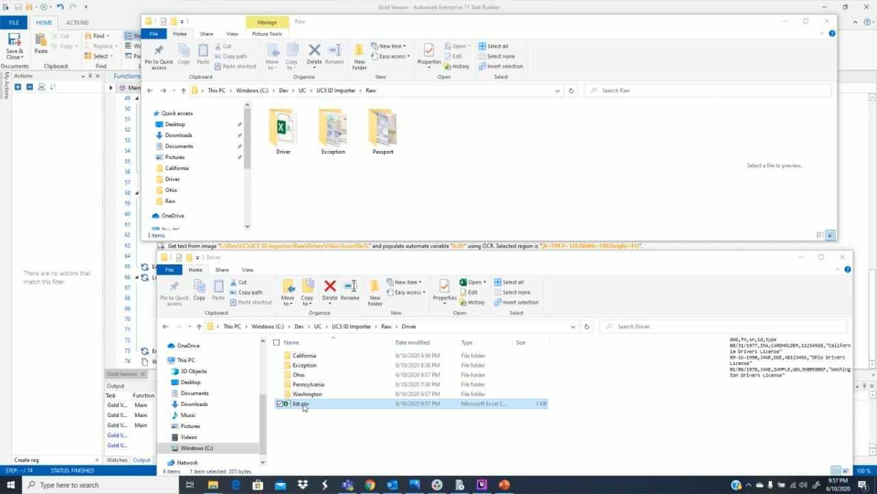
Step: Open list.csv in Excel and widen columns A, E and C to show dates, types and CARDHOLDER
double_click(303, 404)
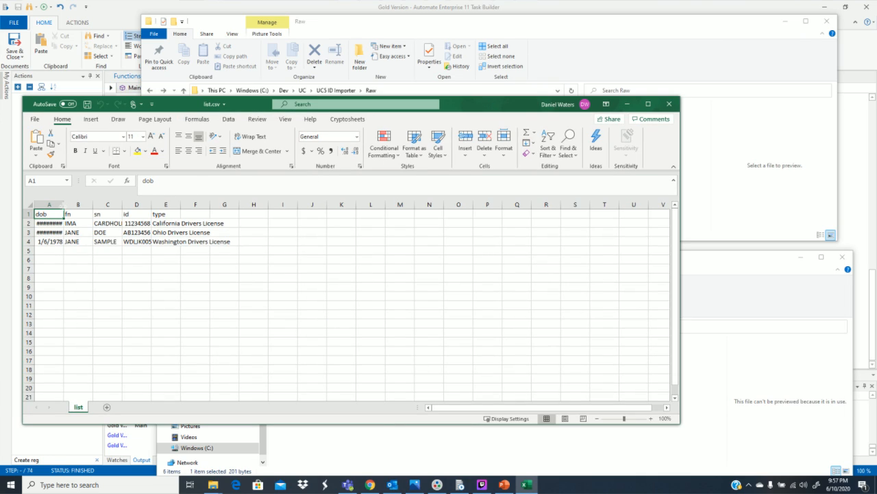
left_click_drag(63, 204, 110, 210)
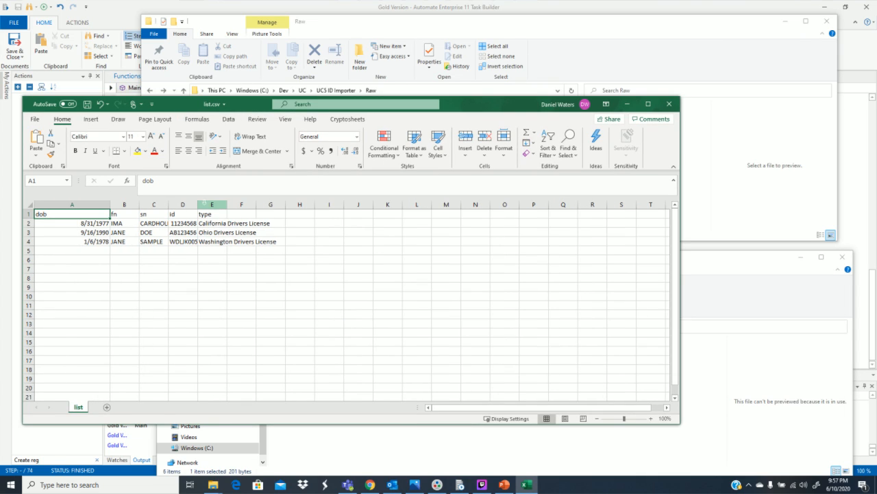
left_click_drag(227, 204, 322, 205)
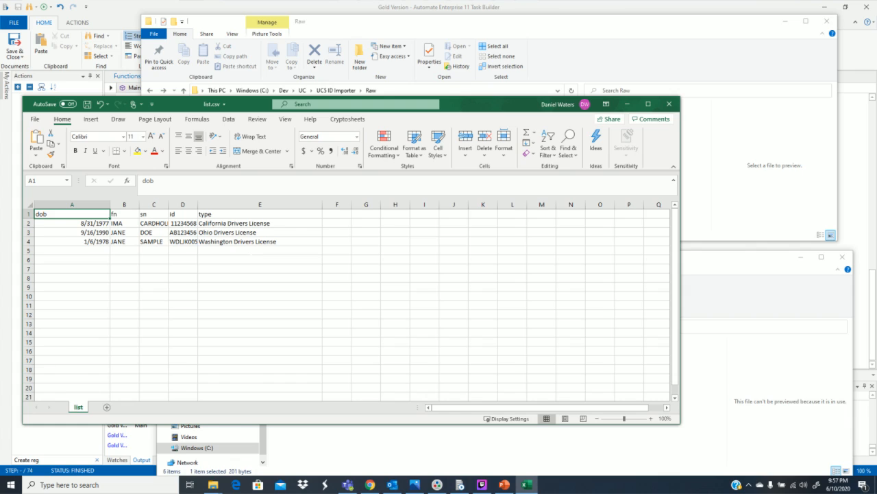
left_click_drag(169, 204, 196, 204)
Step: Select the Washington and Ohio licence rows, then shift the Excel window right
left_click_drag(120, 241, 288, 242)
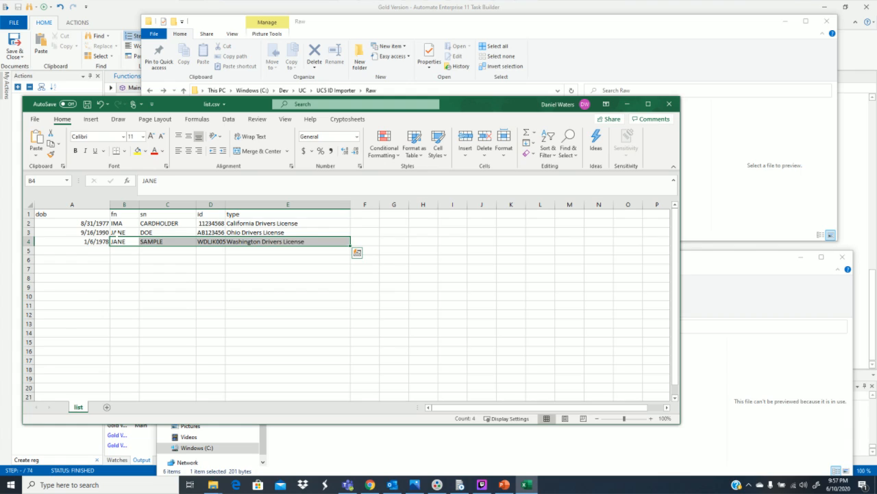
left_click_drag(118, 232, 346, 232)
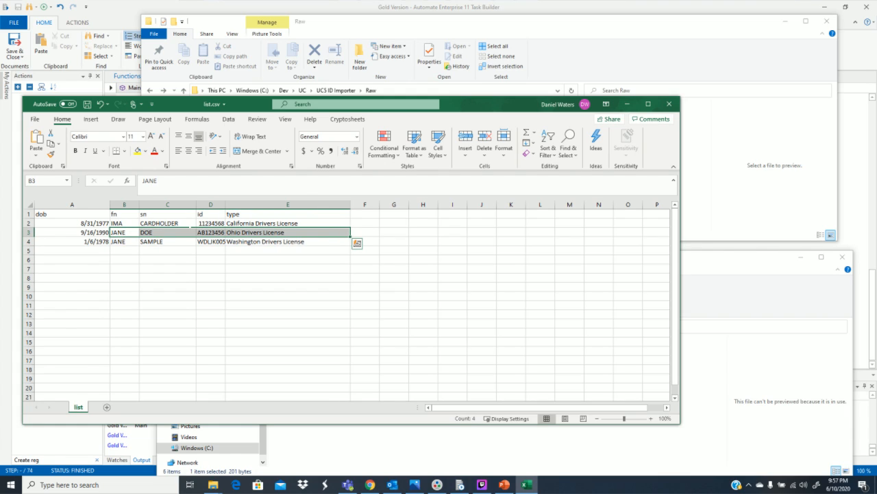
left_click_drag(239, 104, 303, 101)
left_click(213, 484)
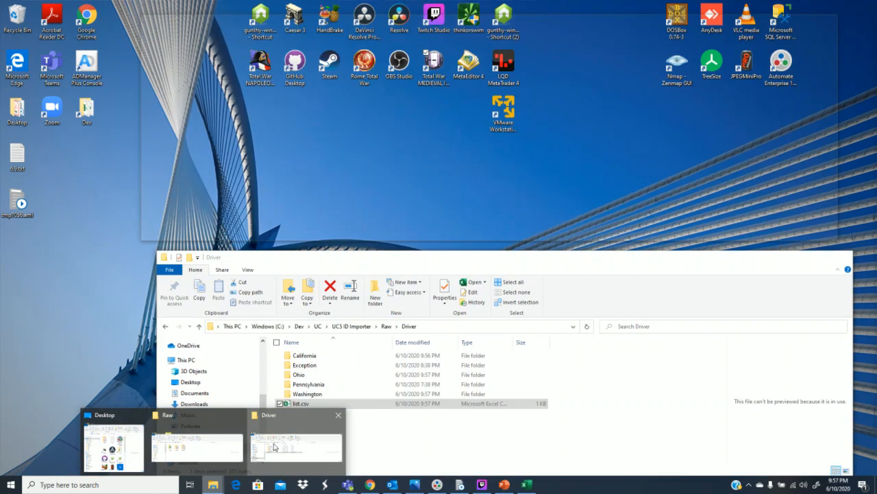
Step: Open the California licence image from Raw\Driver\California in Photos, placed beside the spreadsheet
left_click(275, 437)
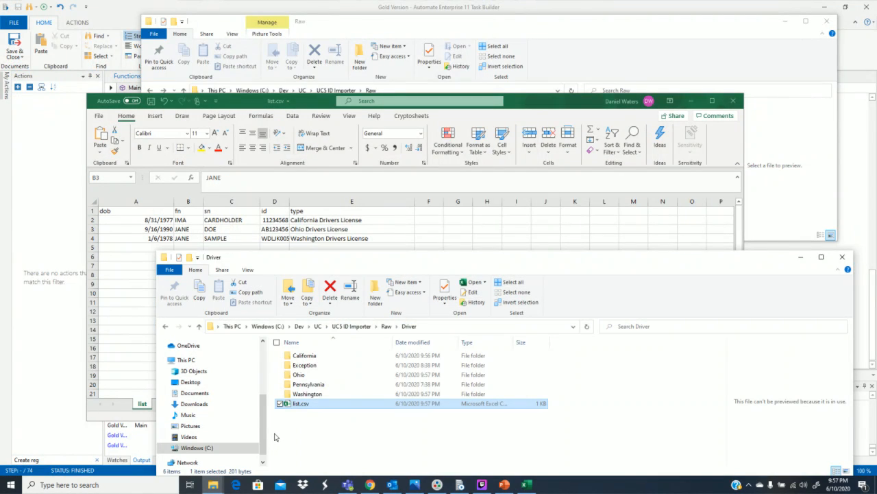
double_click(304, 356)
left_click(291, 371)
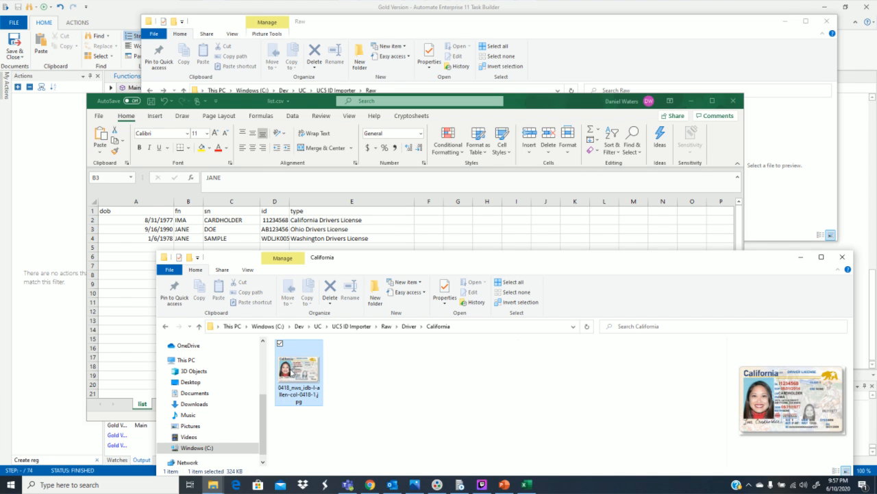
double_click(291, 370)
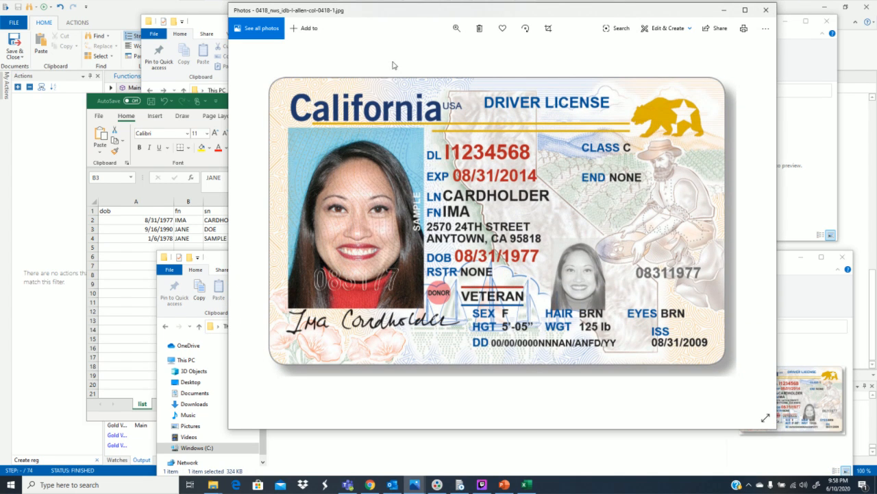
left_click_drag(414, 23, 603, 93)
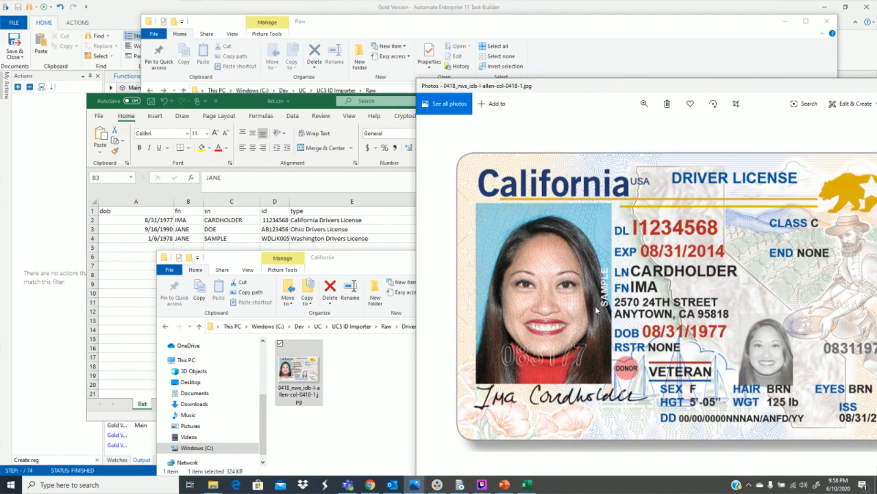